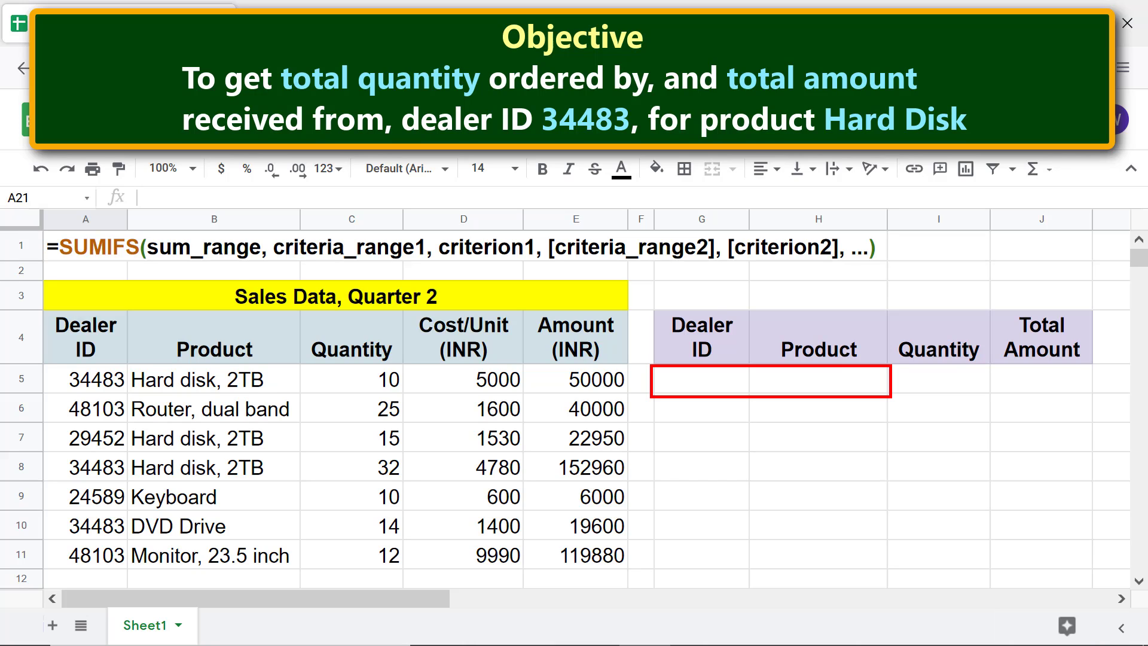
- Link G5 to A5 (dealer 34483) and H5 to B5 (Hard disk, 2TB) with formulas
{"action": "left_click", "coordinate": [721, 379]}
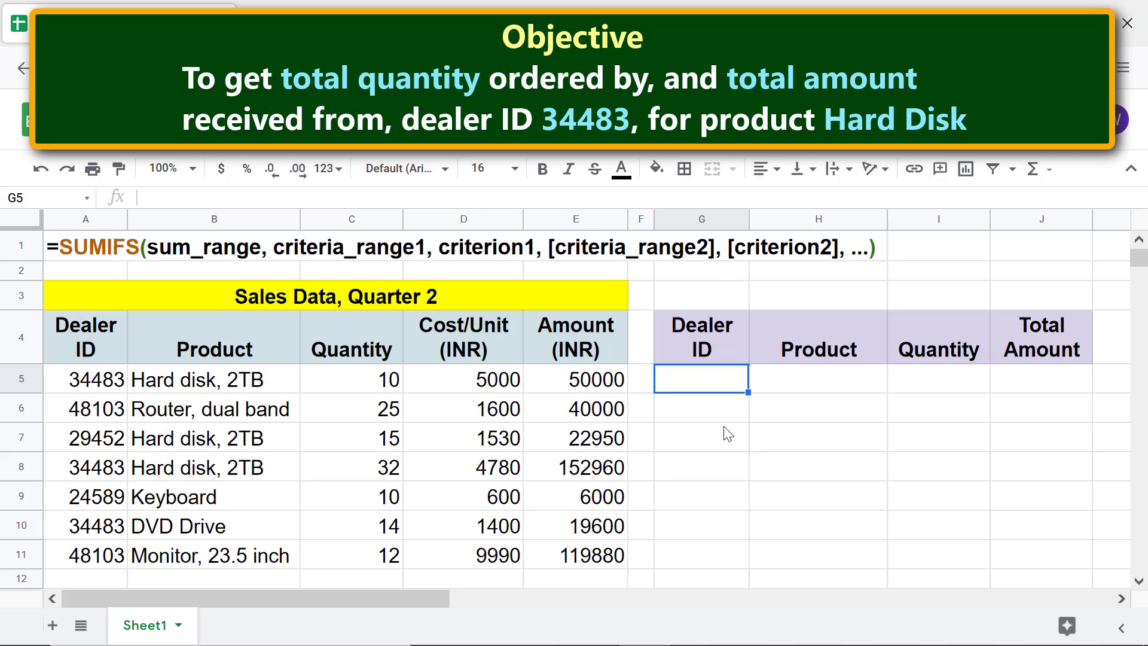
{"action": "type", "text": "="}
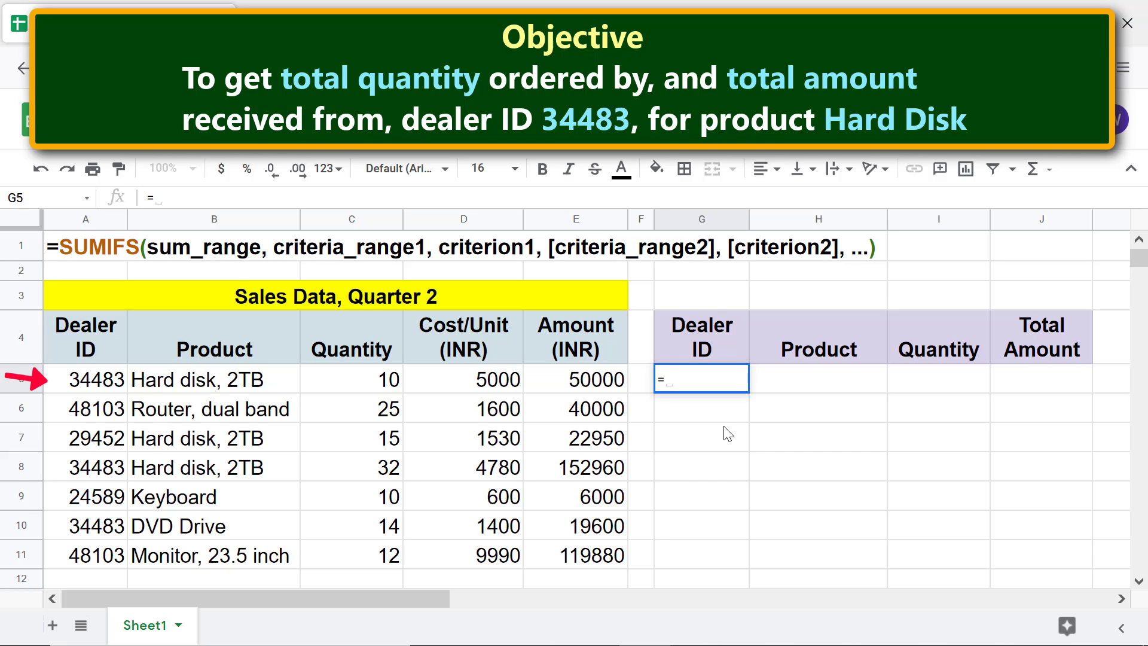
{"action": "left_click", "coordinate": [114, 384]}
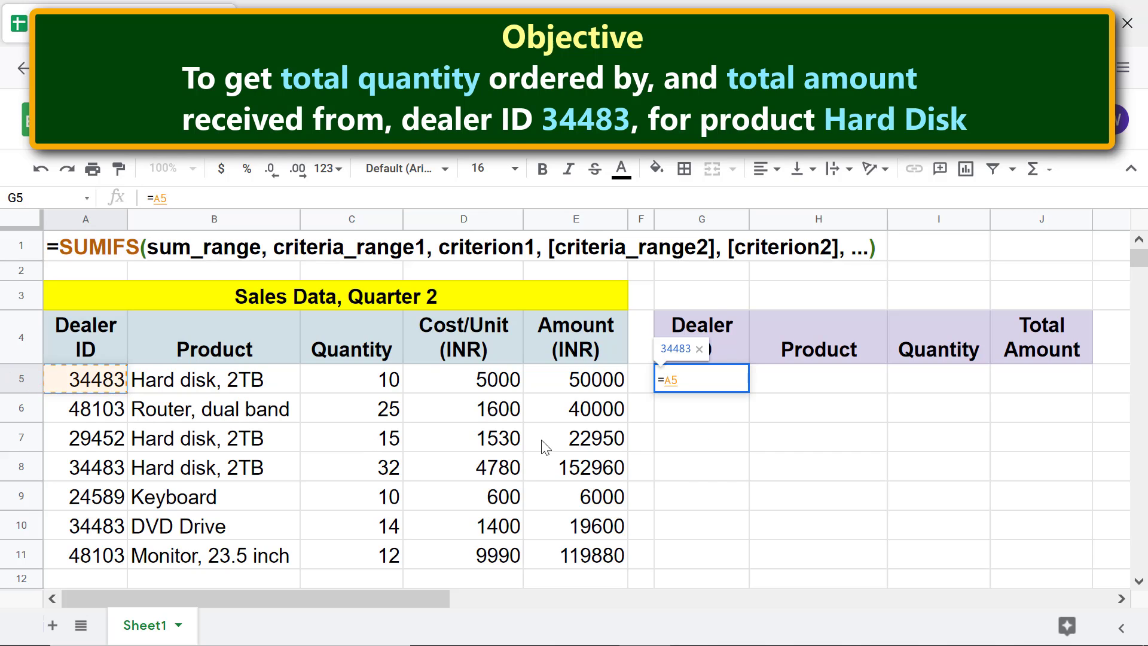
{"action": "key", "text": "Return"}
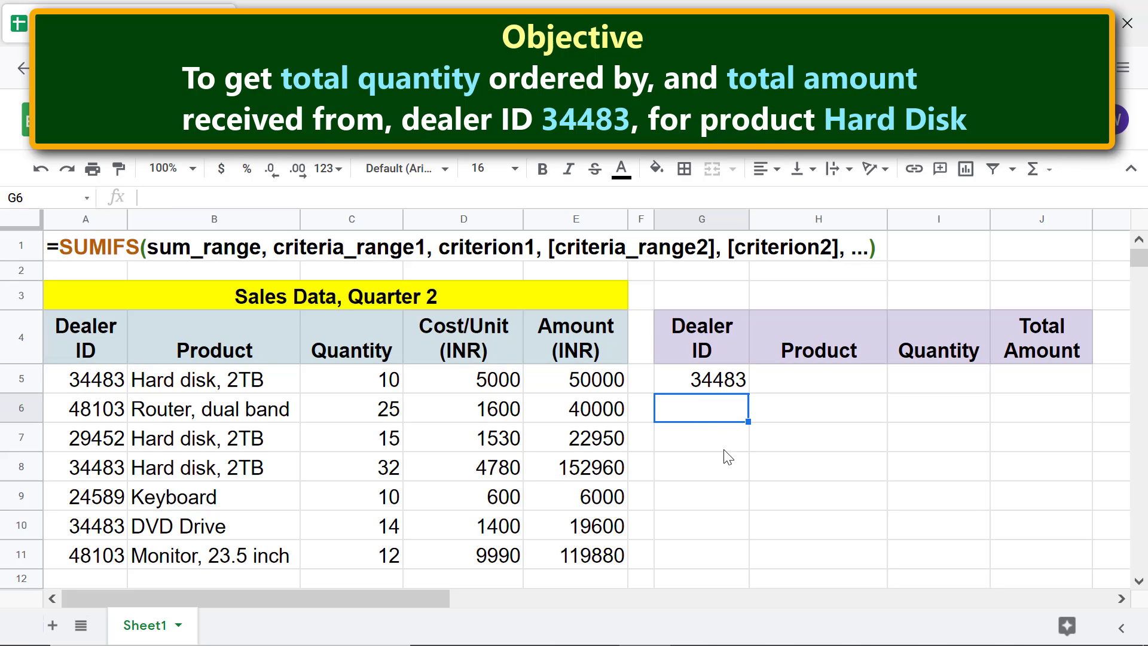
{"action": "left_click", "coordinate": [816, 380]}
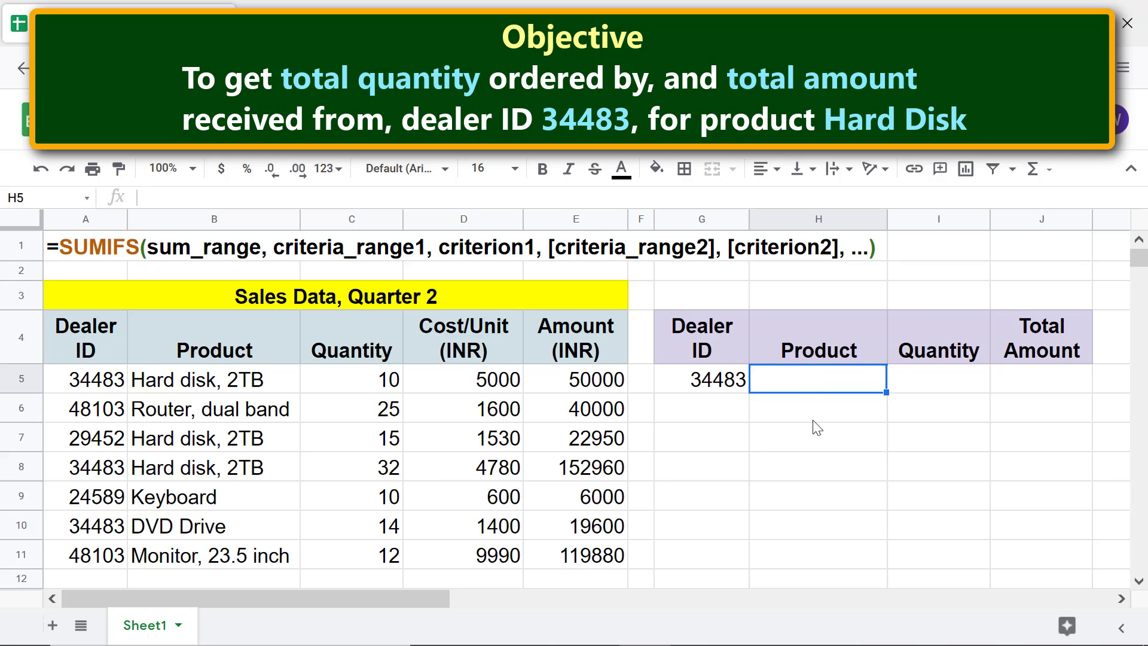
{"action": "type", "text": "="}
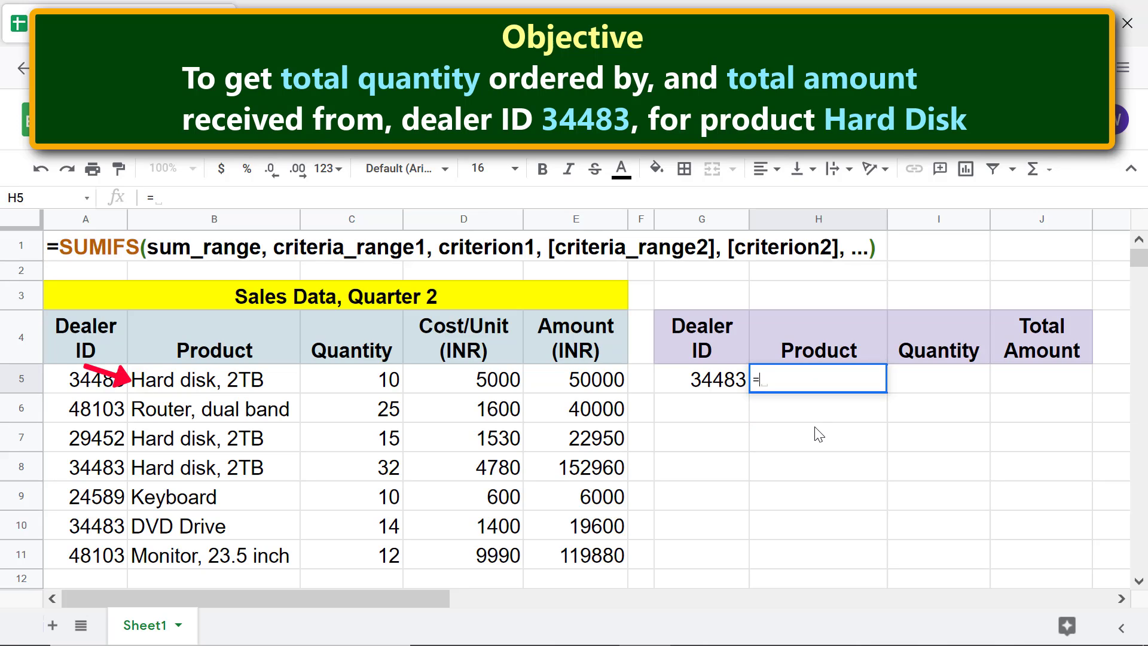
{"action": "left_click", "coordinate": [240, 387]}
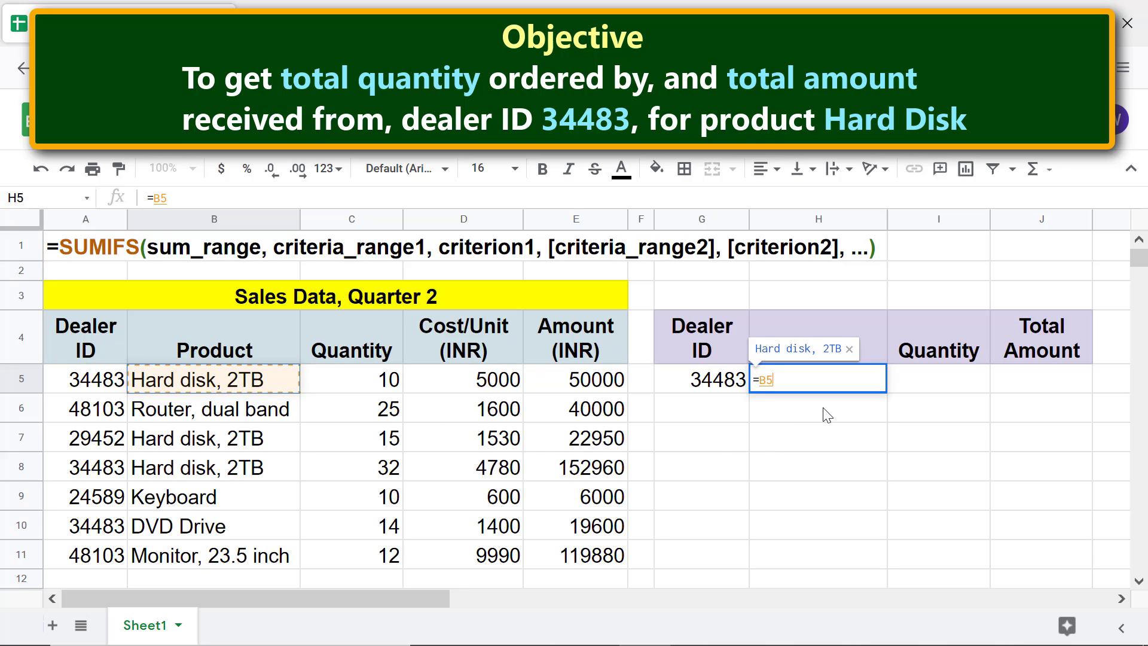
{"action": "key", "text": "Return"}
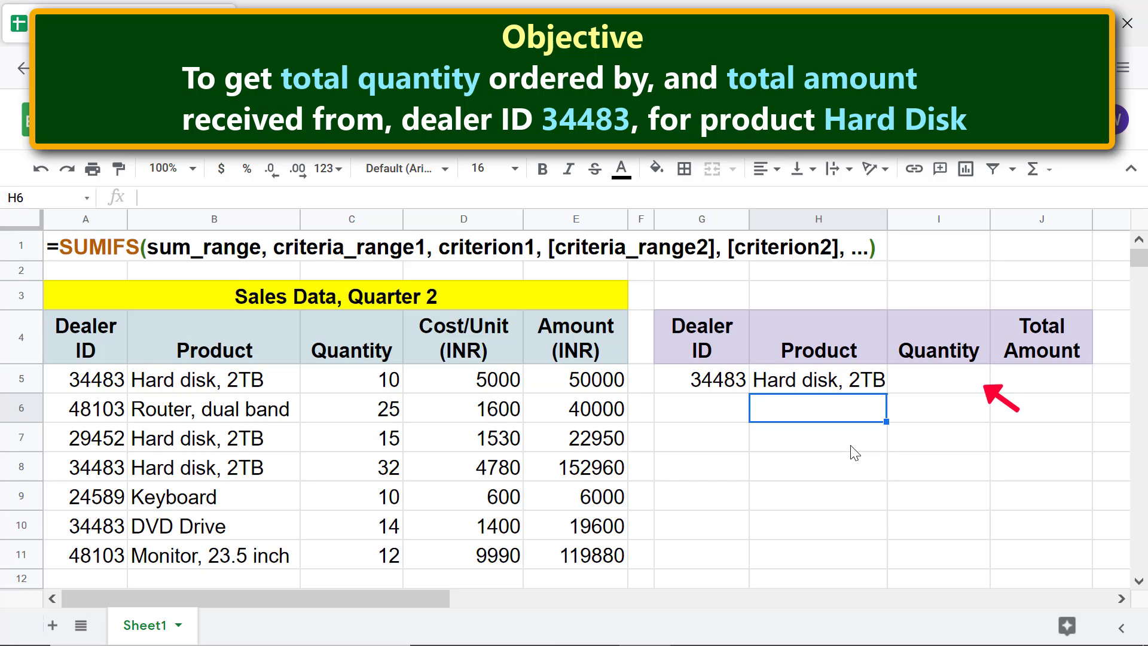
- Begin =SUMIFS in I5 with sum range C5:C11 and first criteria range A5:A11
{"action": "left_click", "coordinate": [938, 388]}
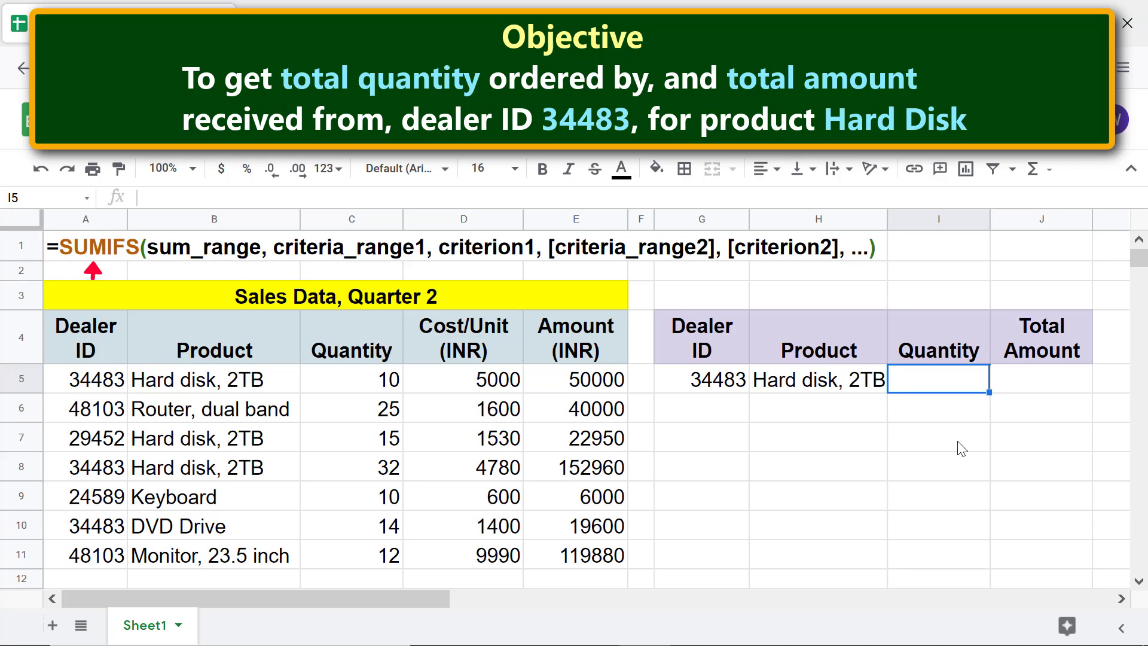
{"action": "type", "text": "=sum"}
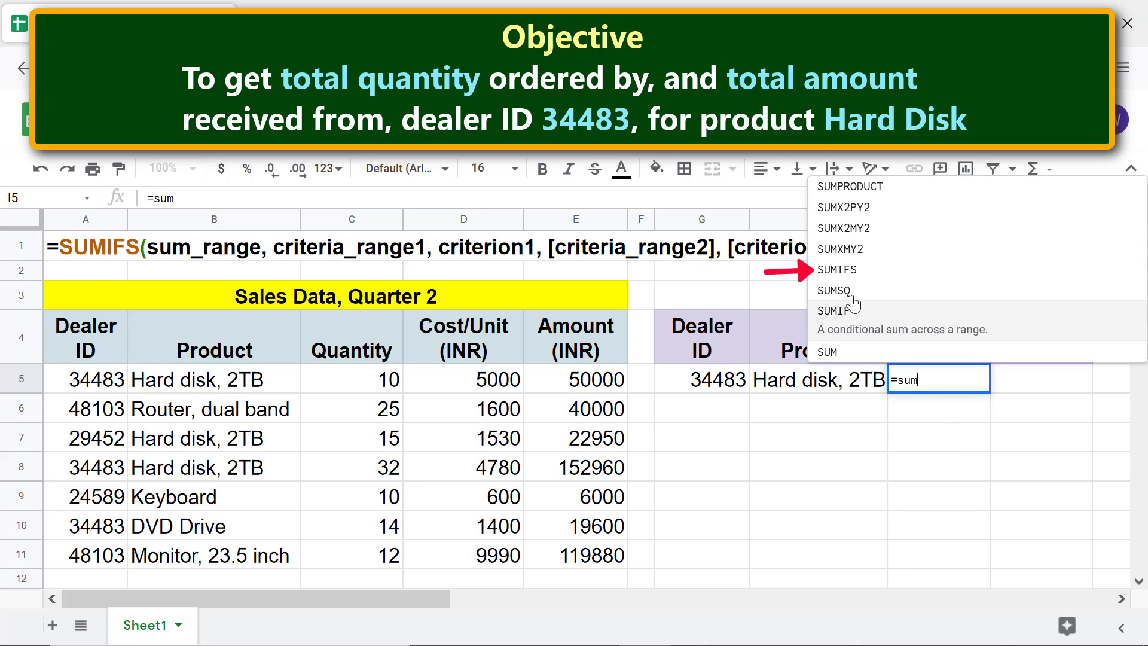
{"action": "left_click", "coordinate": [848, 274]}
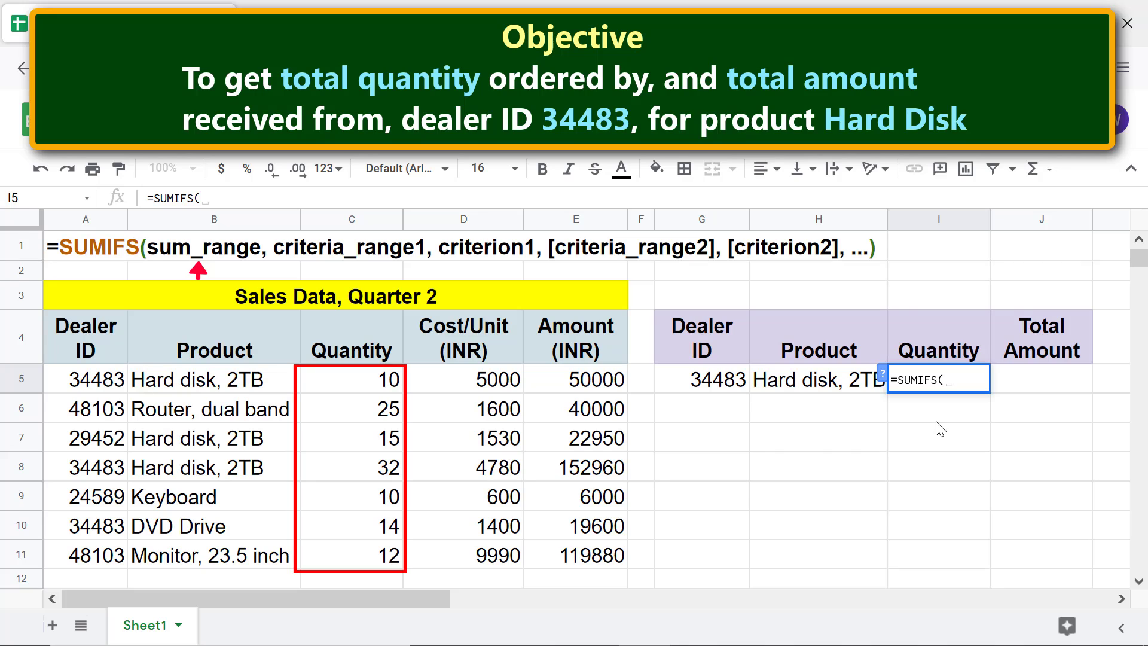
{"action": "left_click", "coordinate": [397, 393]}
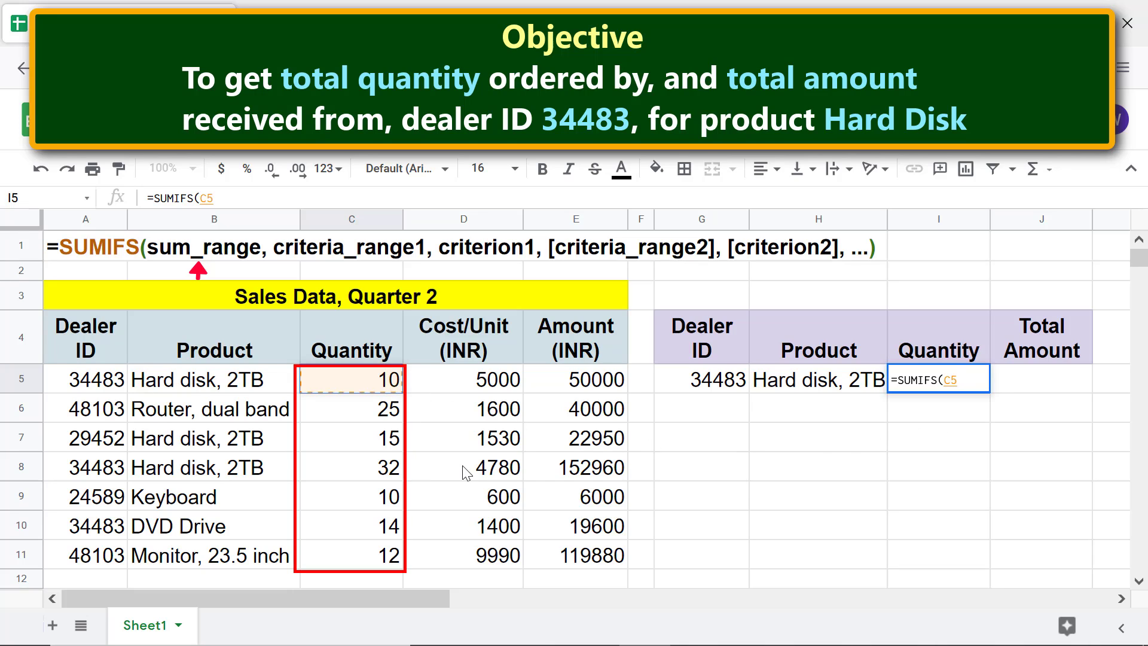
{"action": "left_click_drag", "start_coordinate": [397, 392], "coordinate": [391, 559]}
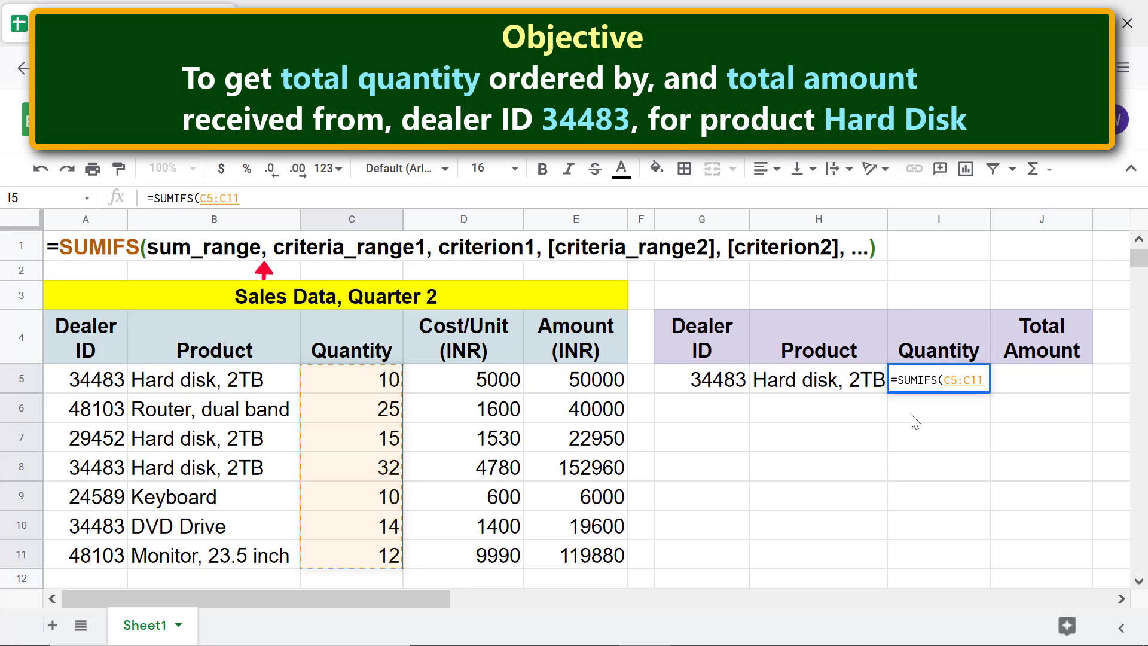
{"action": "type", "text": ","}
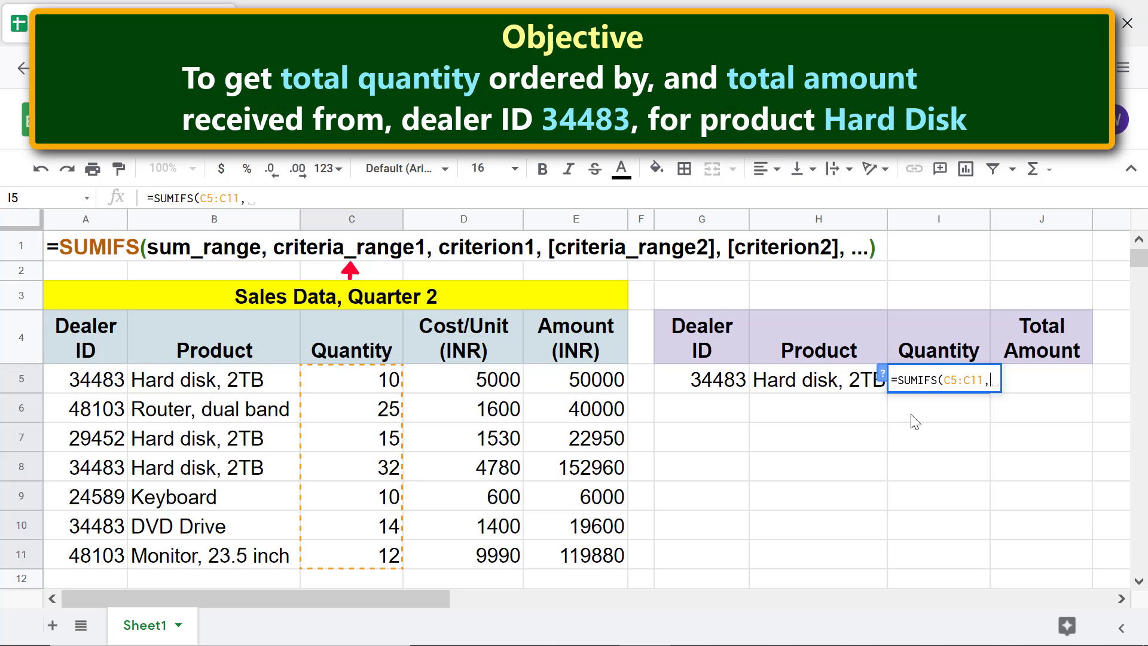
{"action": "left_click", "coordinate": [117, 385]}
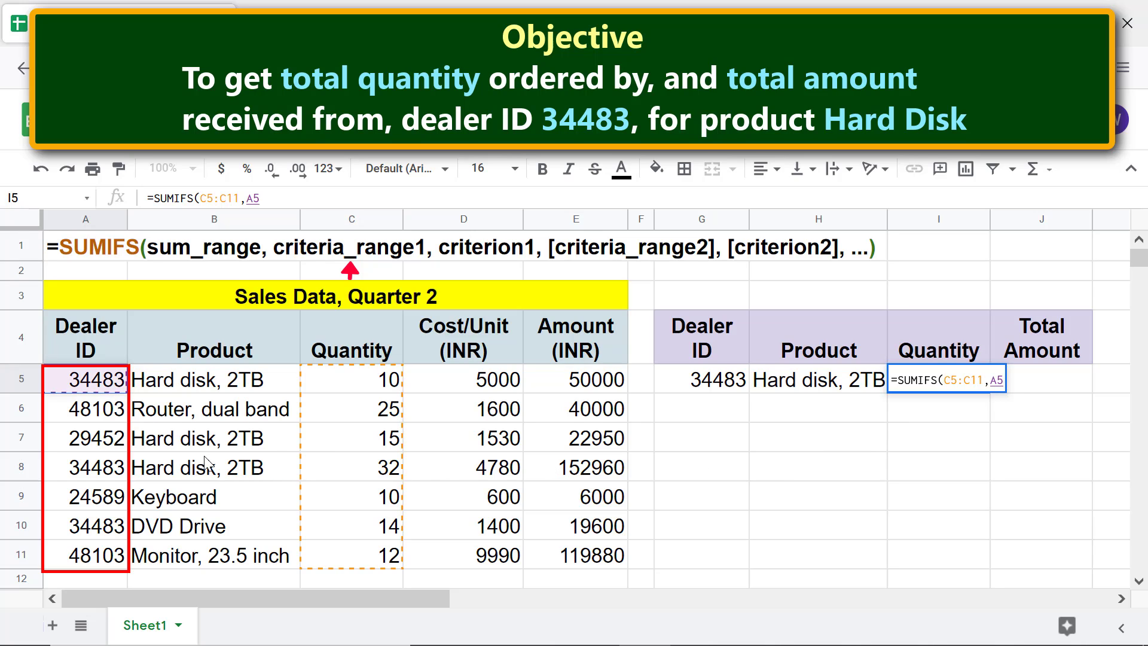
{"action": "left_click", "coordinate": [114, 556], "text": "shift"}
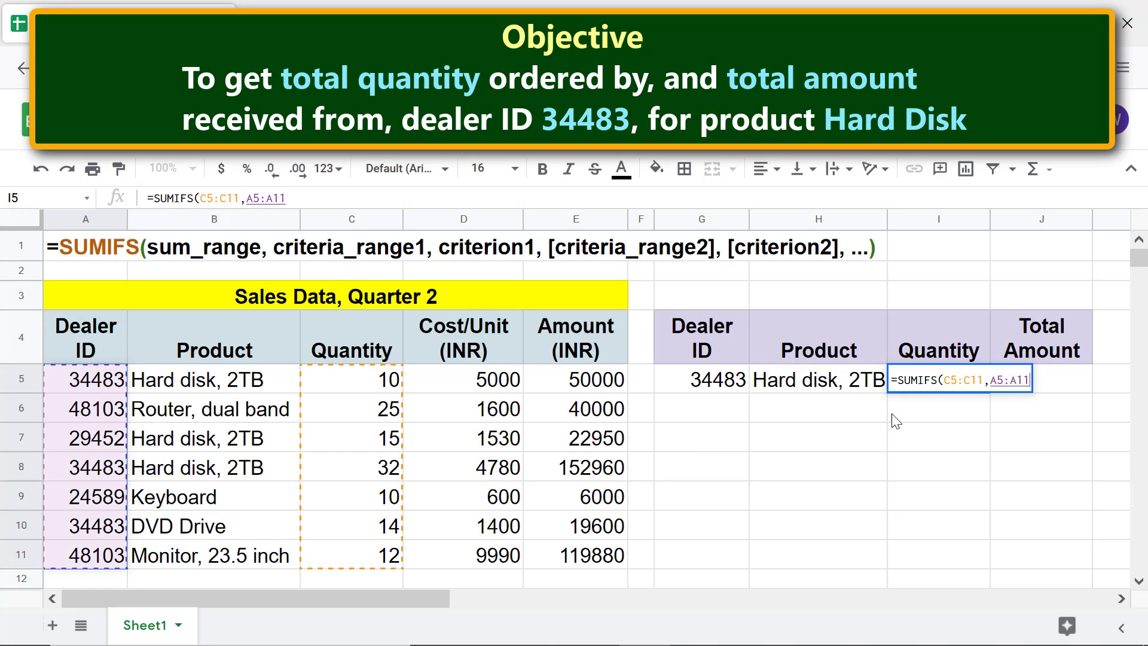
{"action": "type", "text": ","}
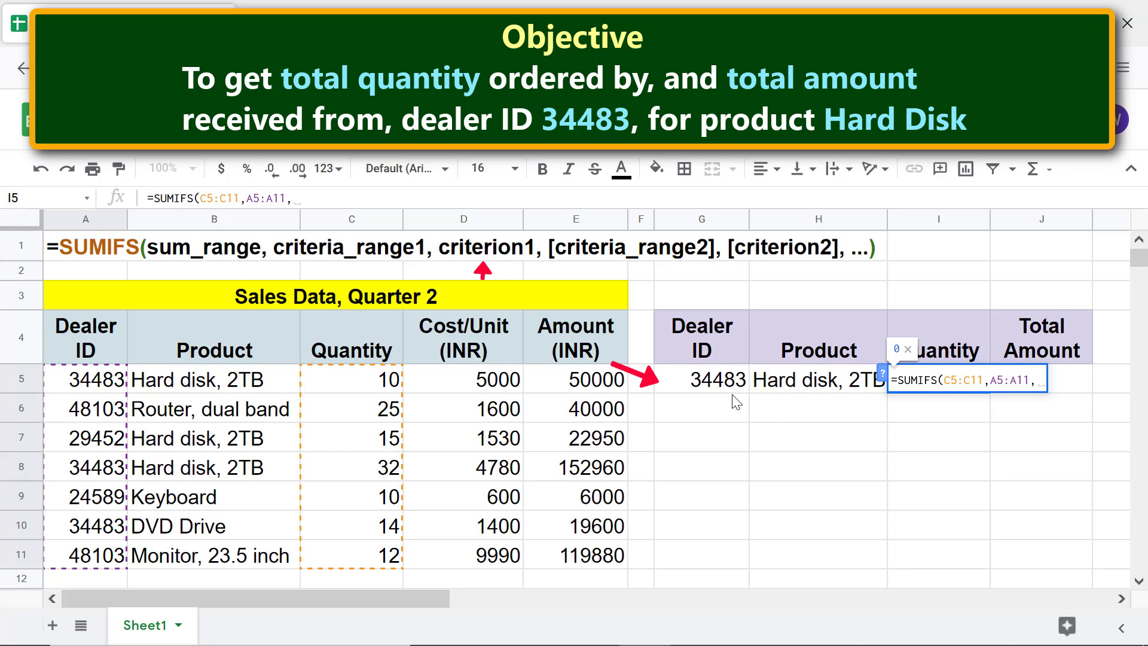
- Complete the formula as =SUMIFS(C5:C11,A5:A11,G5,B5:B11,H5), returning 42
{"action": "left_click", "coordinate": [712, 385]}
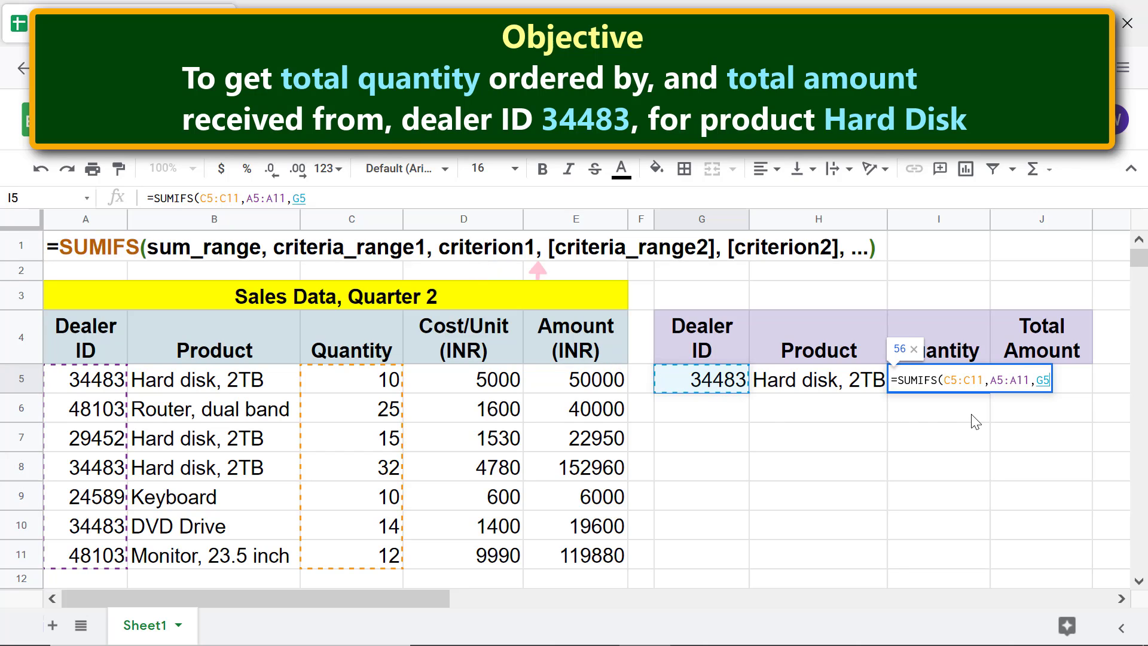
{"action": "type", "text": ","}
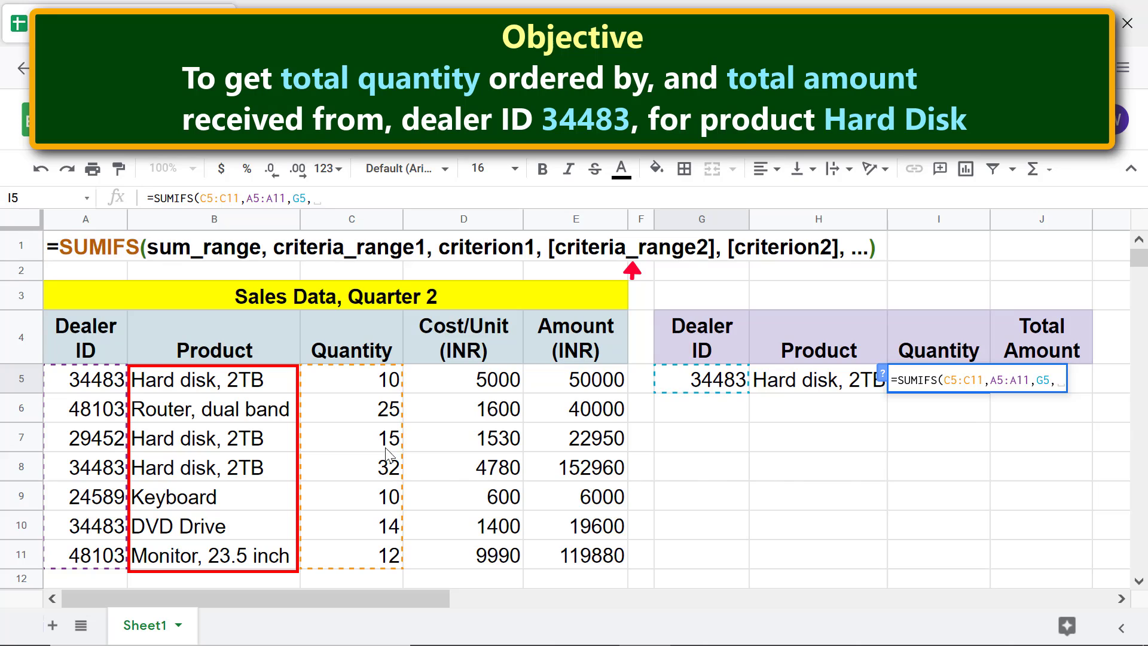
{"action": "left_click", "coordinate": [270, 387]}
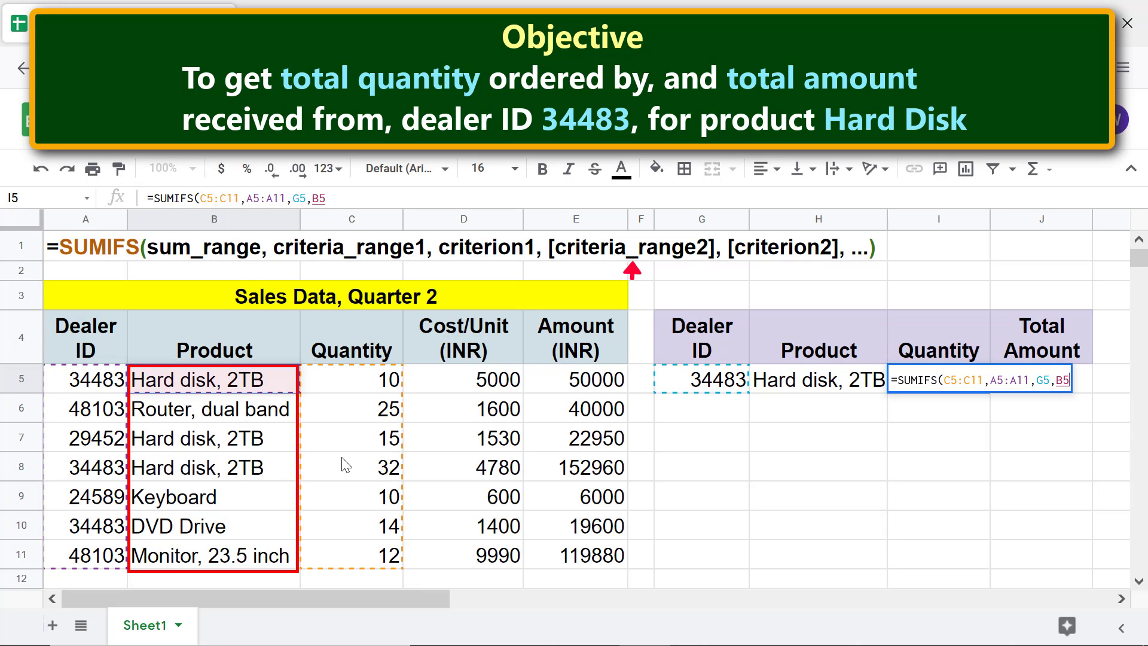
{"action": "left_click", "coordinate": [272, 553], "text": "shift"}
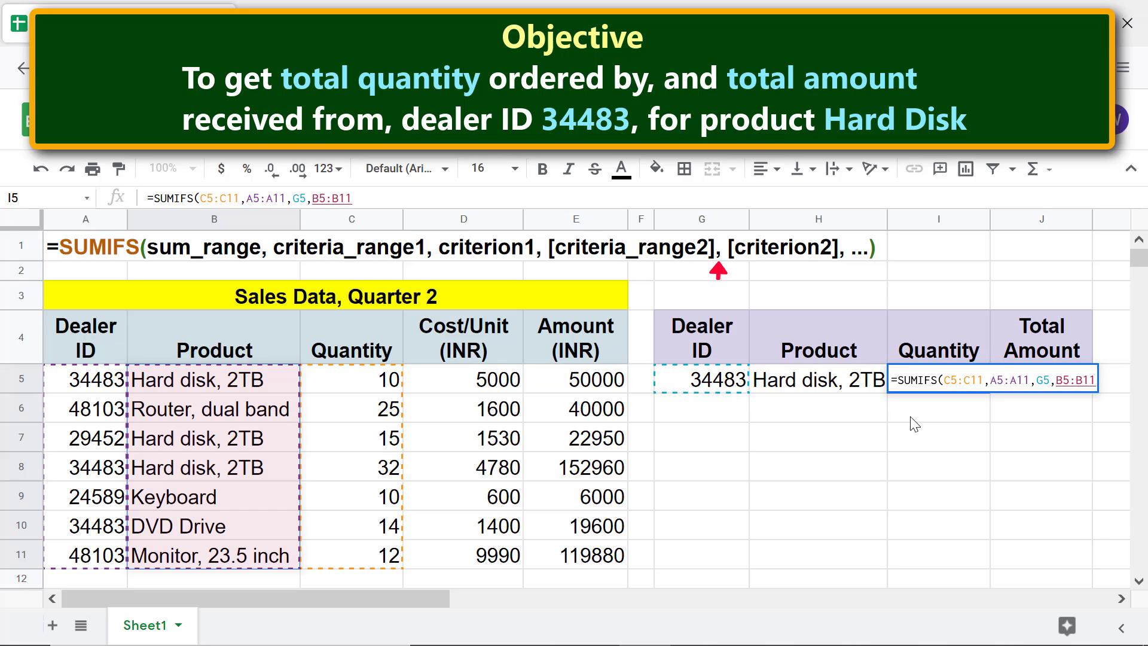
{"action": "type", "text": ","}
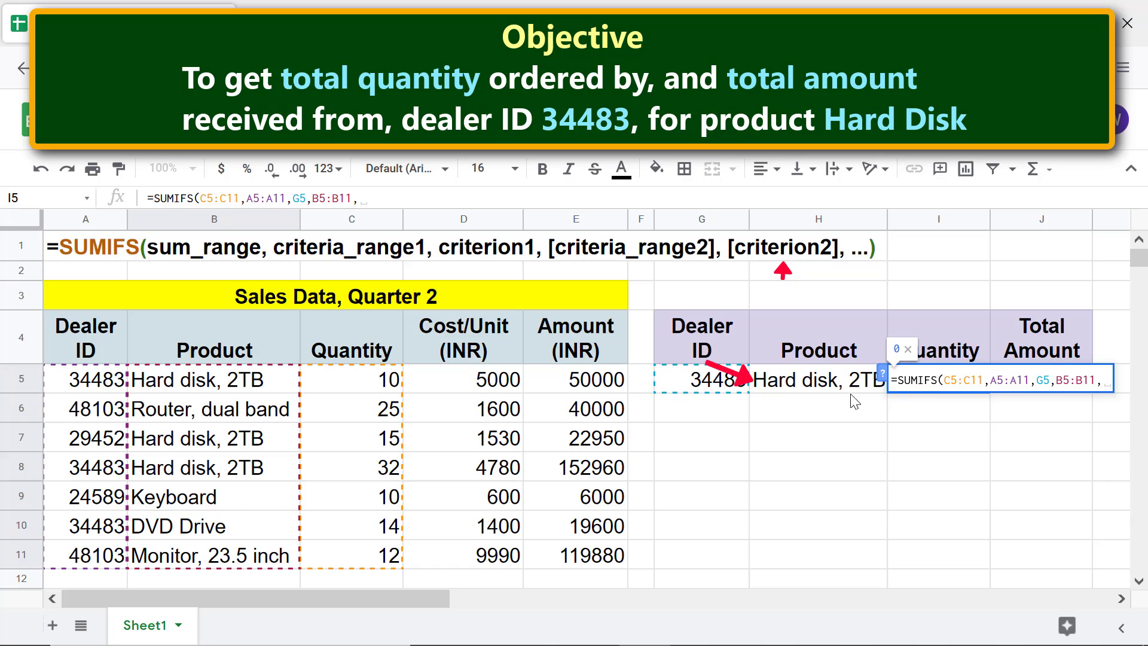
{"action": "left_click", "coordinate": [820, 383]}
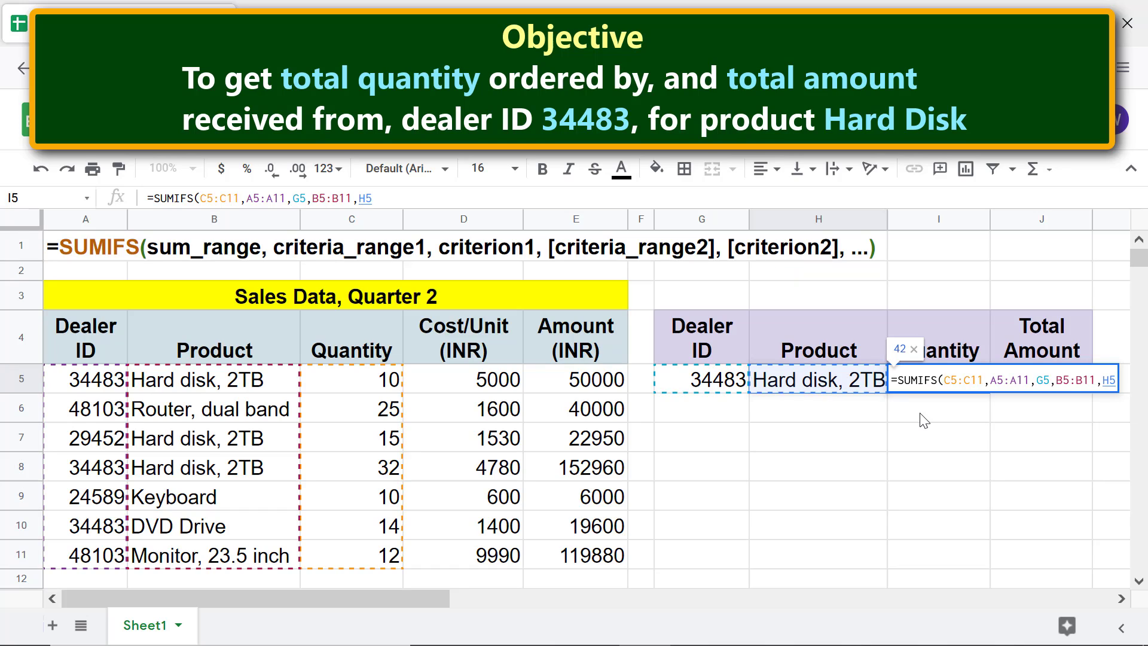
{"action": "key", "text": "Return"}
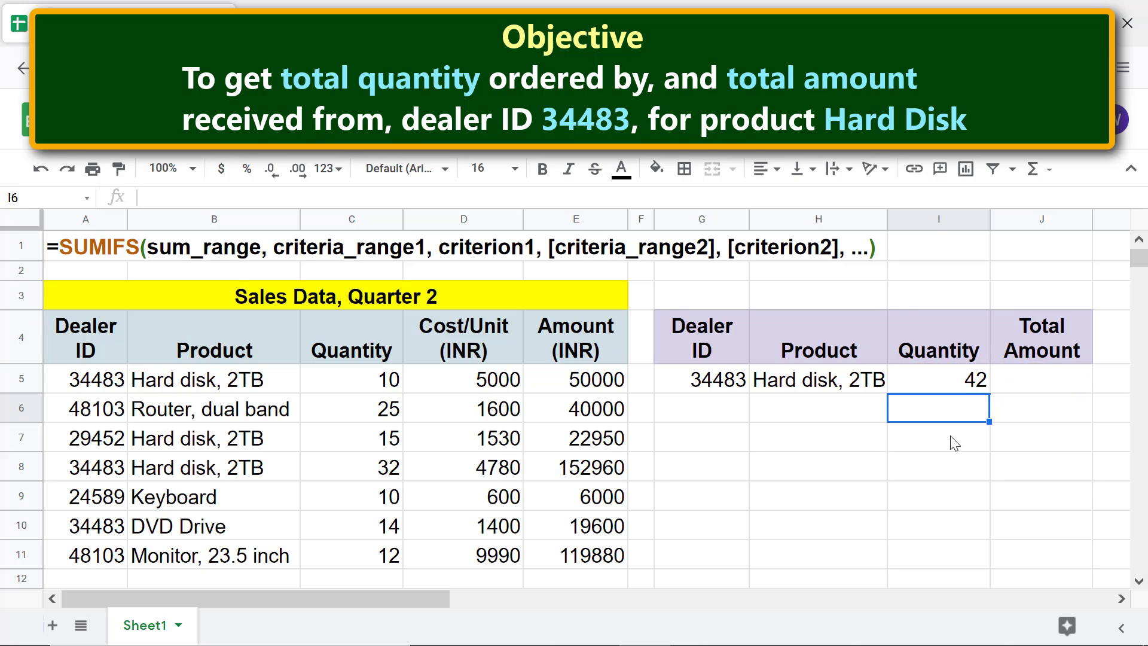
- Make I5's criteria references absolute with F4: $A$5:$A$11, $G$5, $B$5:$B$11, $H$5
{"action": "left_click", "coordinate": [947, 378]}
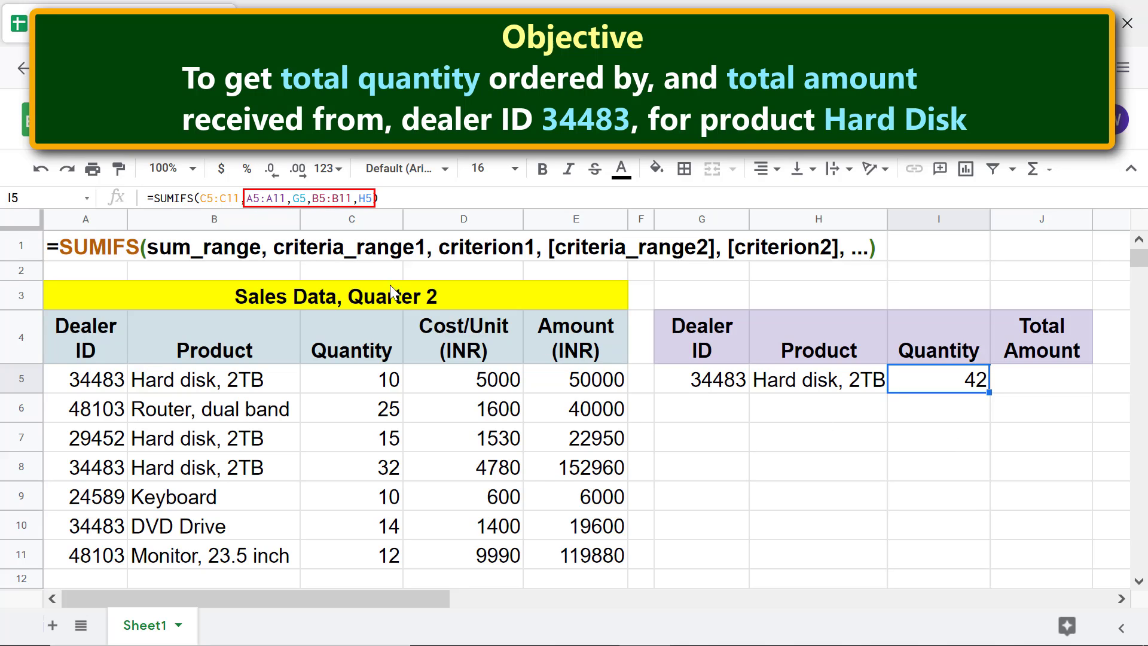
{"action": "left_click_drag", "start_coordinate": [247, 198], "coordinate": [353, 202]}
{"action": "left_click_drag", "start_coordinate": [370, 203], "coordinate": [375, 201]}
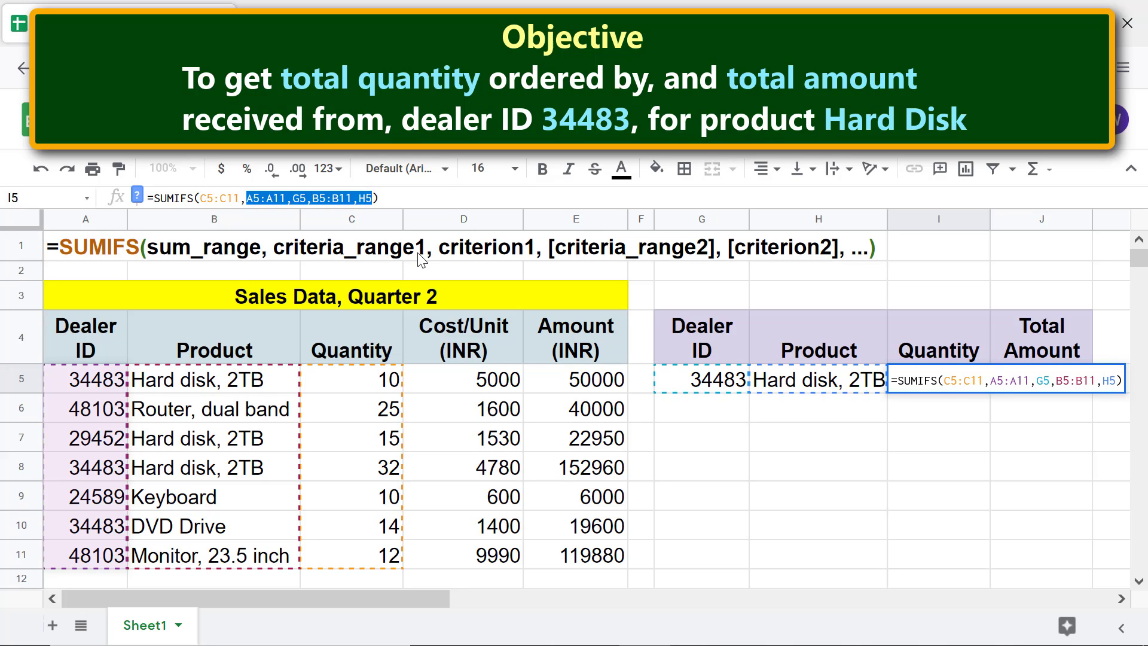
{"action": "key", "text": "F4"}
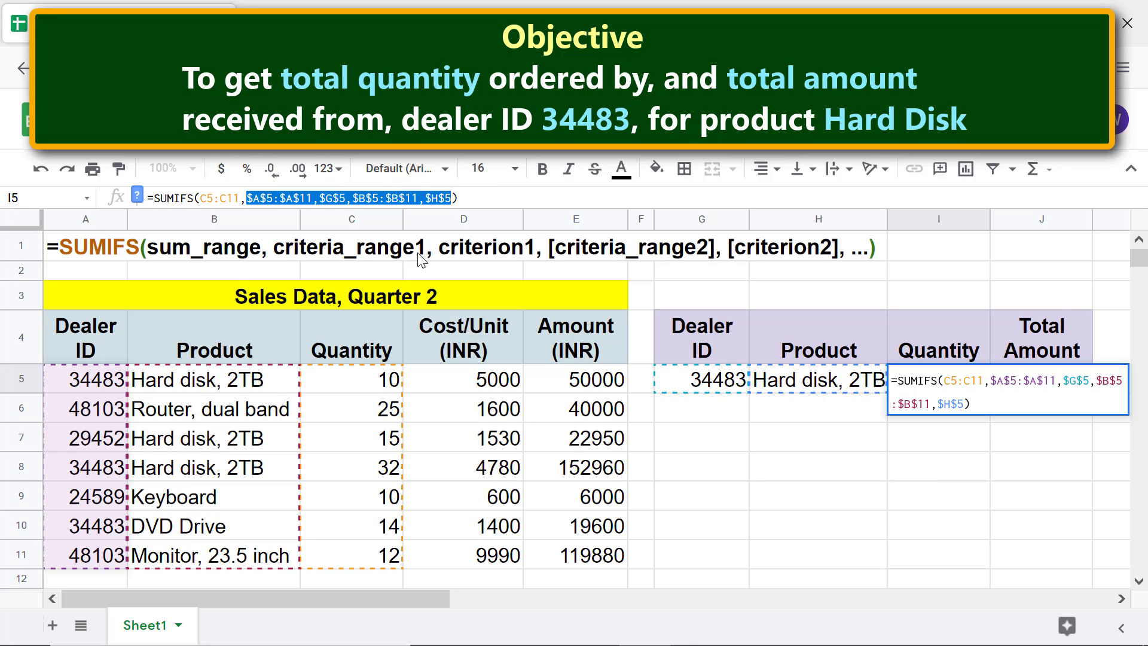
{"action": "key", "text": "Return"}
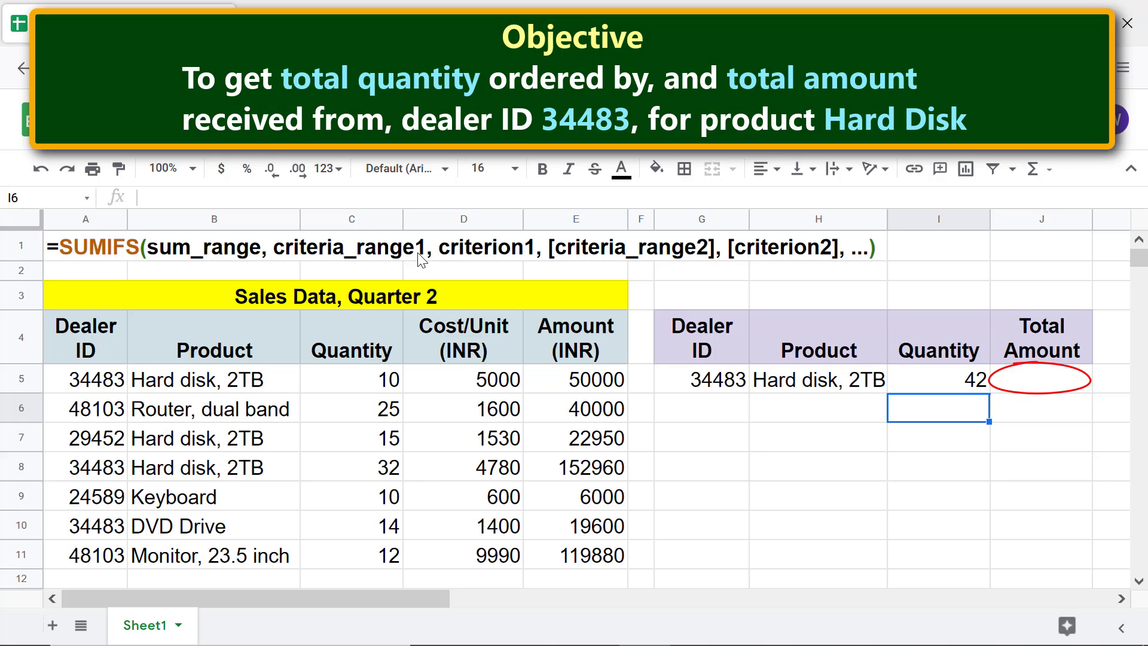
{"action": "left_click", "coordinate": [928, 389]}
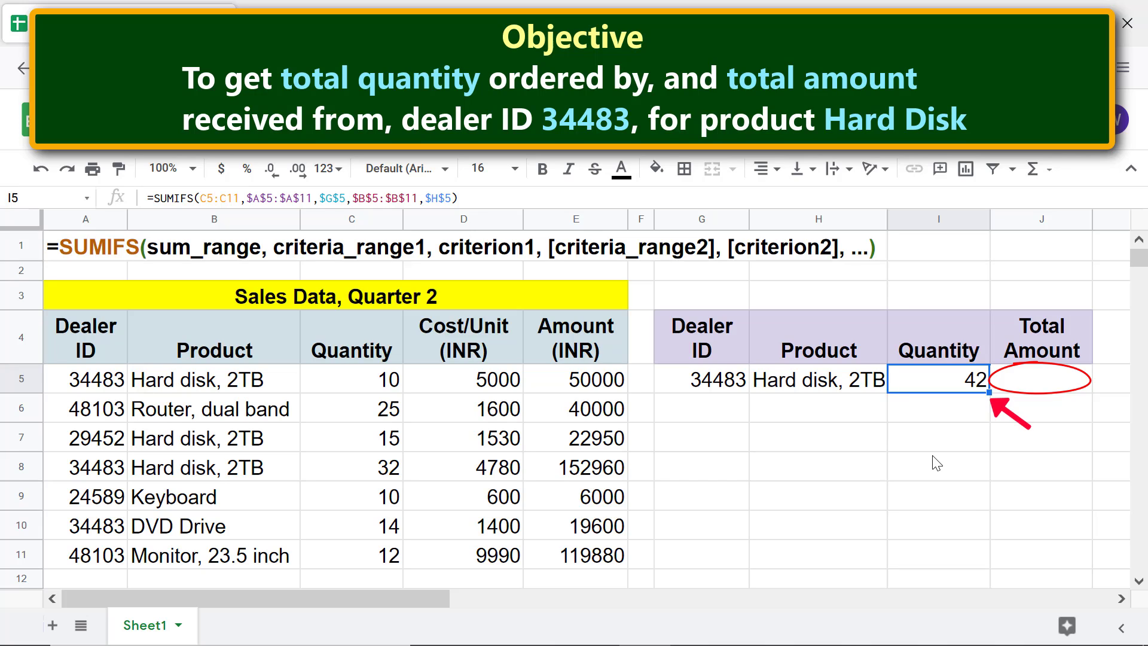
- Fill the I5 quantity formula right into J5, which shows 9780
{"action": "left_click_drag", "start_coordinate": [987, 392], "coordinate": [1045, 394]}
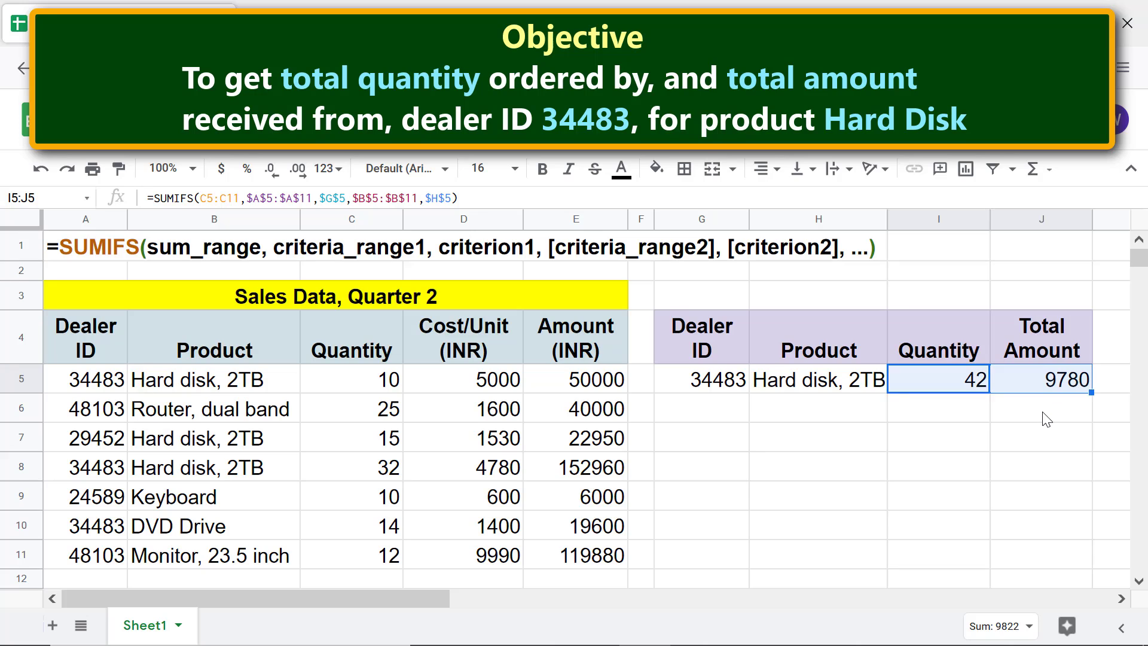
{"action": "left_click", "coordinate": [1041, 413]}
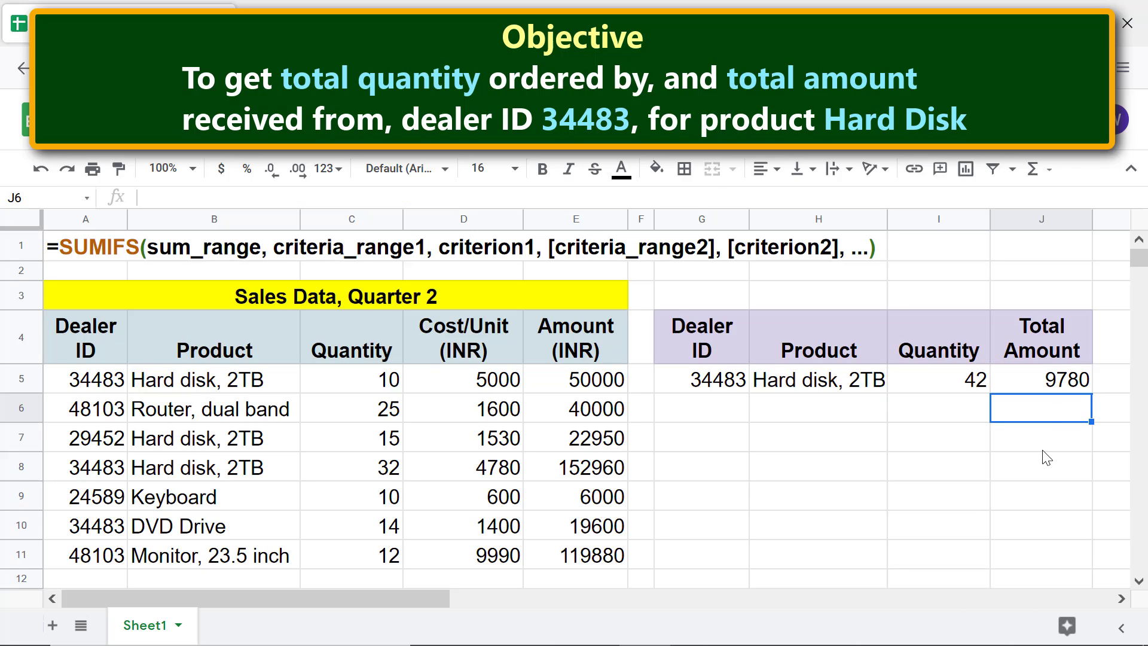
- Replace J5's sum range D5:D11 with Amount E5:E11, giving 202960
{"action": "left_click", "coordinate": [1049, 388]}
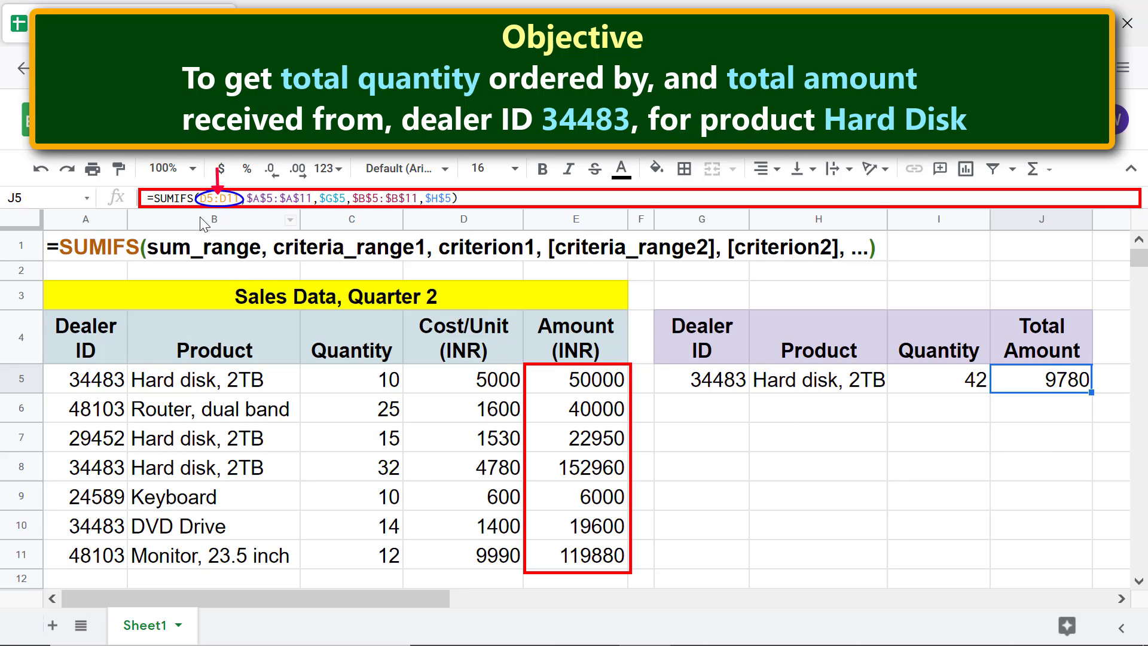
{"action": "left_click", "coordinate": [201, 197]}
{"action": "left_click_drag", "start_coordinate": [201, 197], "coordinate": [242, 197]}
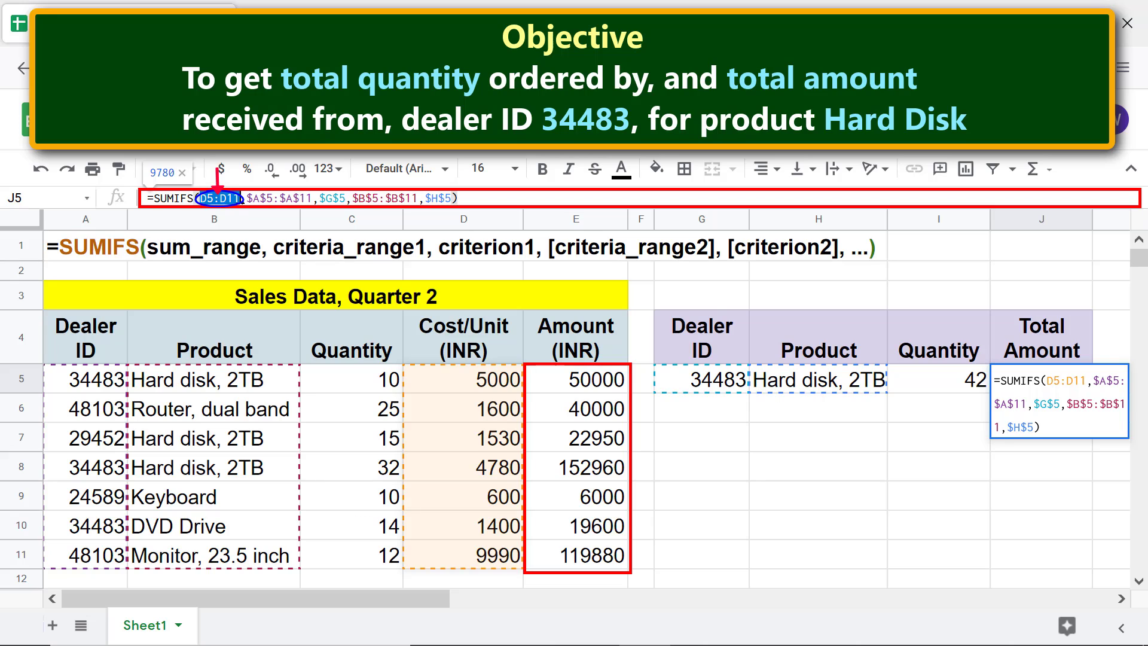
{"action": "key", "text": "BackSpace"}
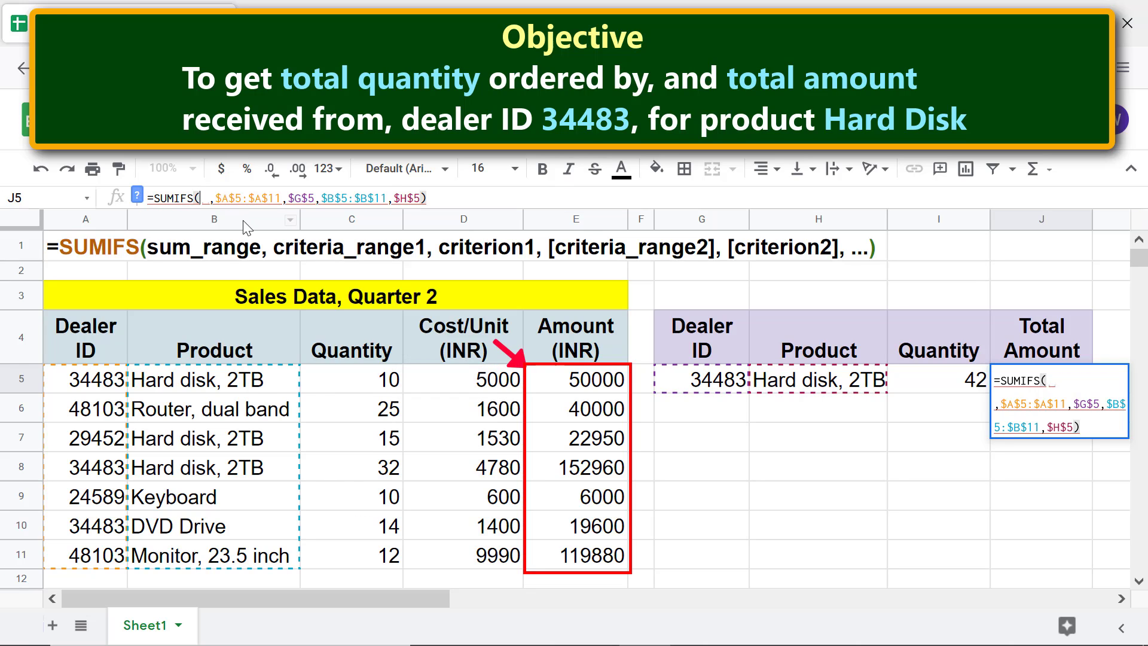
{"action": "left_click", "coordinate": [572, 382]}
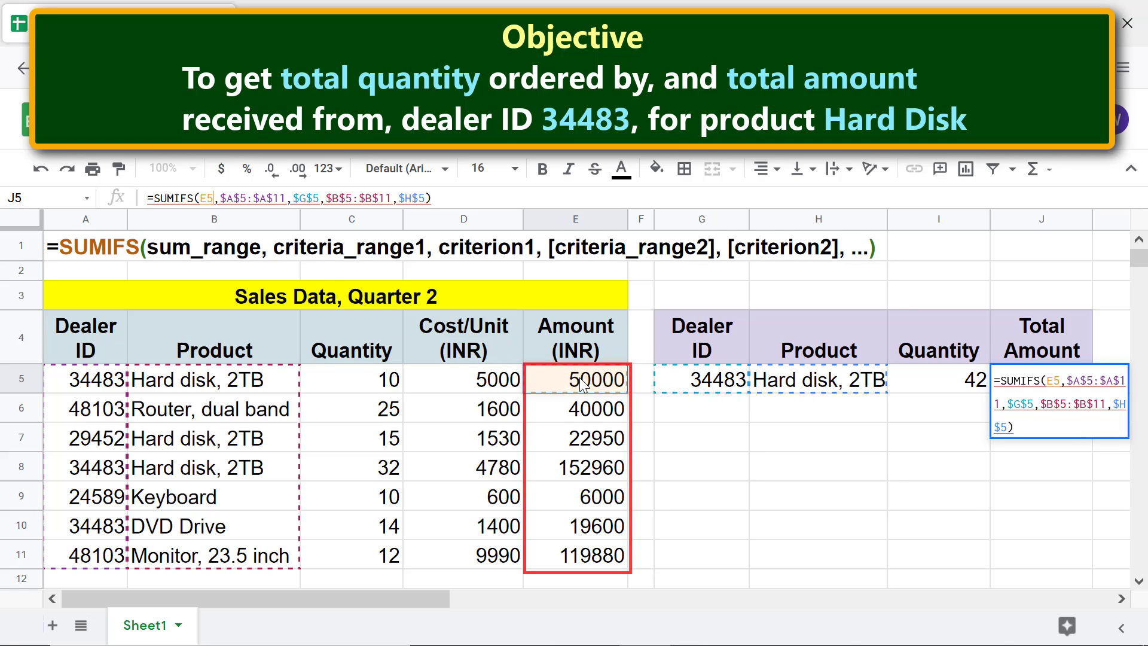
{"action": "left_click", "coordinate": [607, 565], "text": "shift"}
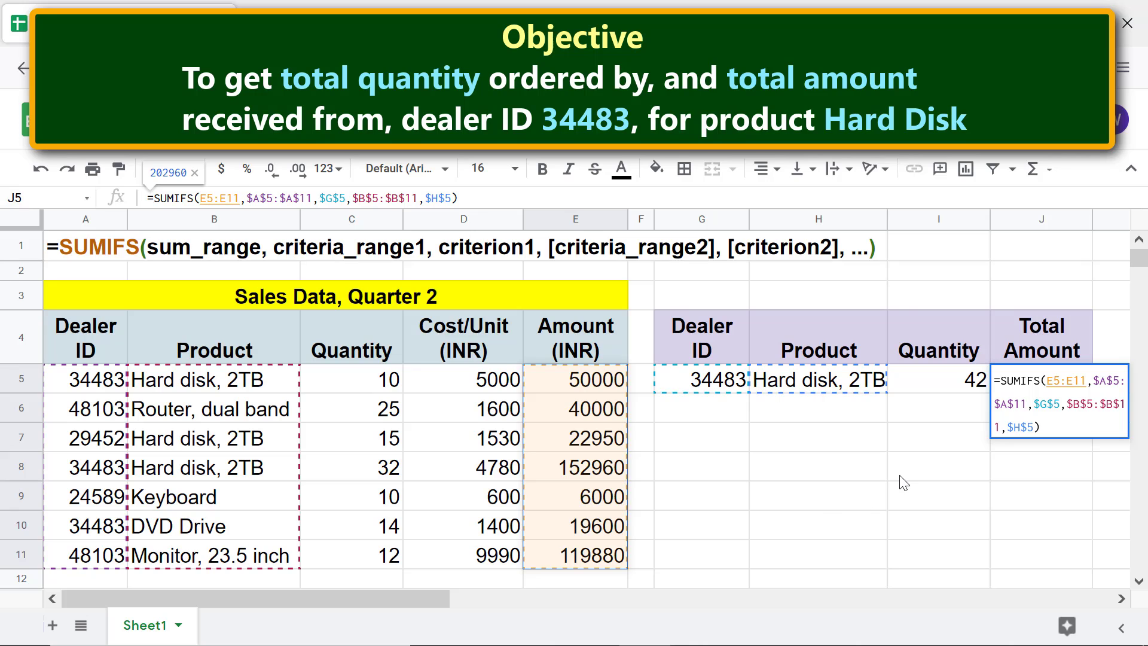
{"action": "key", "text": "Return"}
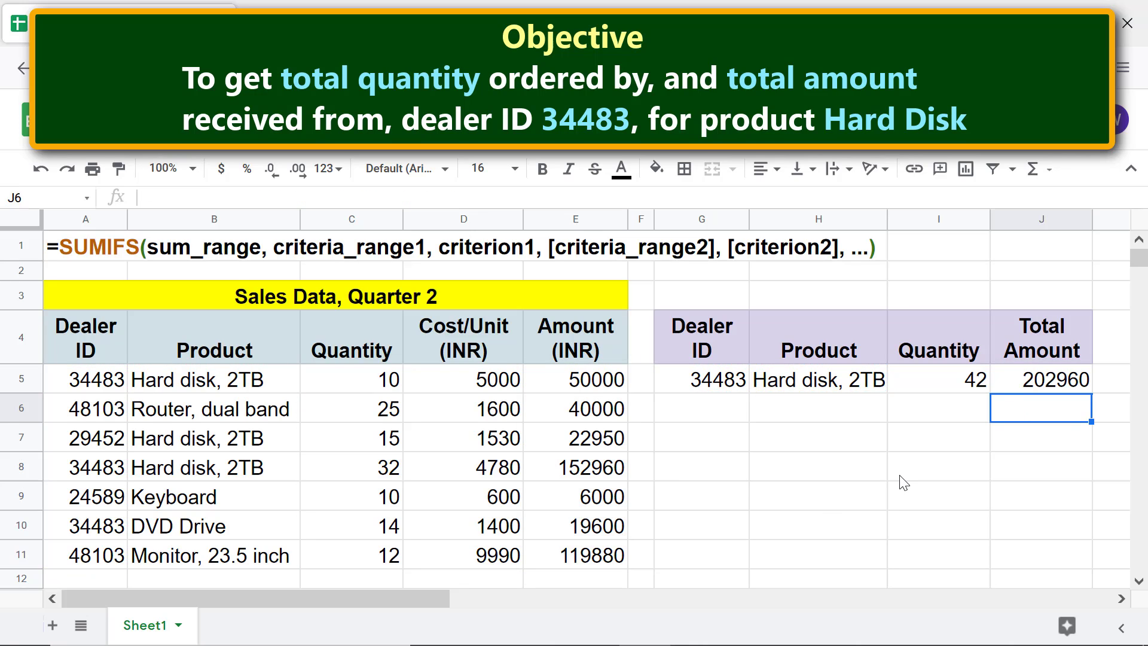